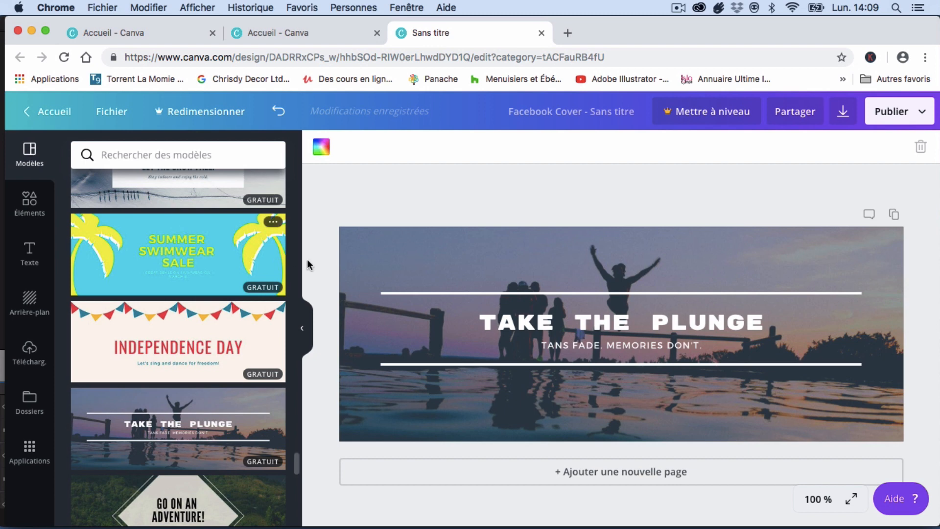
Delete the current background photo and apply the free "Take the Plunge" template to the page again
{"action": "left_click", "coordinate": [465, 290]}
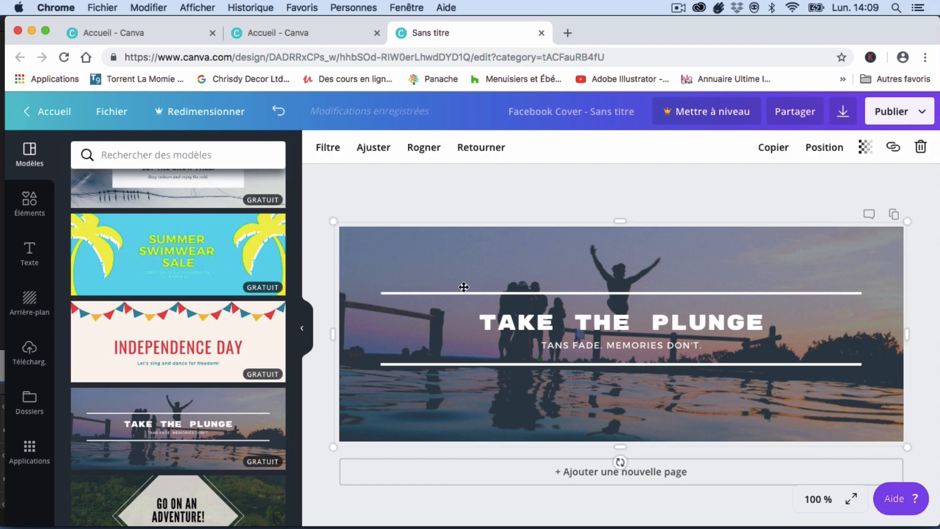
{"action": "key", "text": "BackSpace"}
{"action": "scroll", "coordinate": [163, 353], "scroll_direction": "down", "scroll_amount": 2}
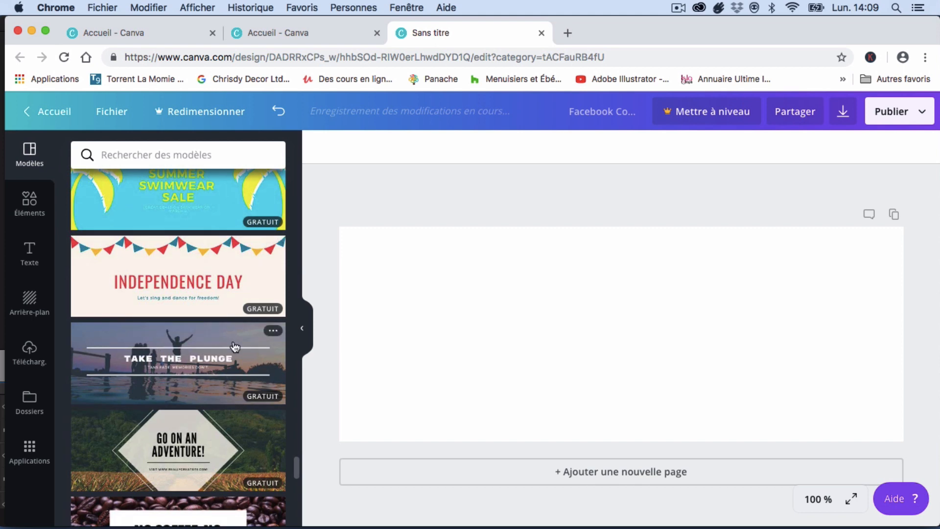
{"action": "left_click_drag", "start_coordinate": [182, 345], "coordinate": [564, 336]}
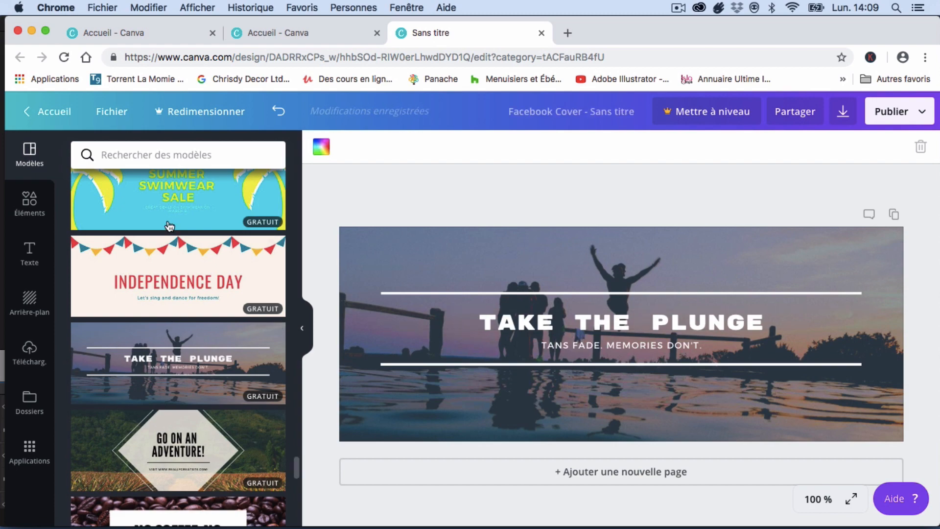
Try moving the background photo toward the upper right of the banner, and undo the move
{"action": "scroll", "coordinate": [170, 227], "scroll_direction": "up", "scroll_amount": 10}
{"action": "scroll", "coordinate": [170, 226], "scroll_direction": "up", "scroll_amount": 5}
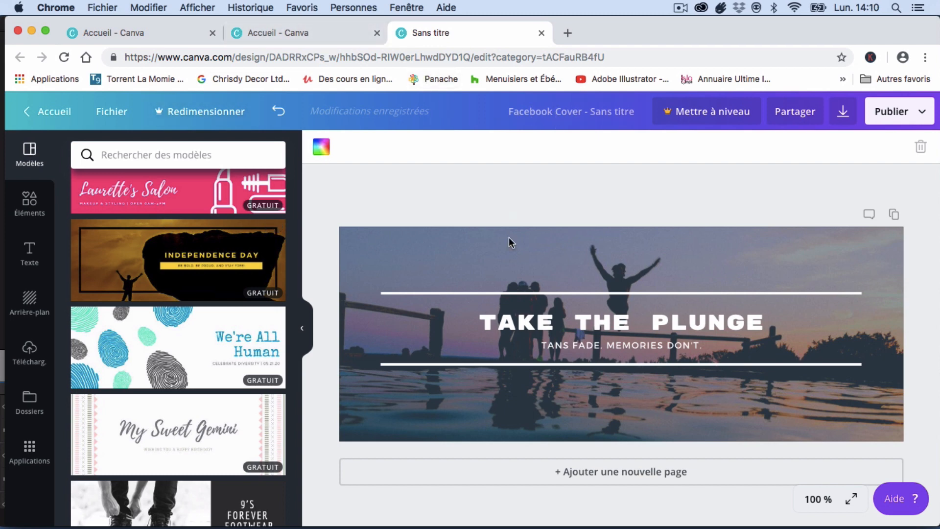
{"action": "left_click", "coordinate": [506, 262]}
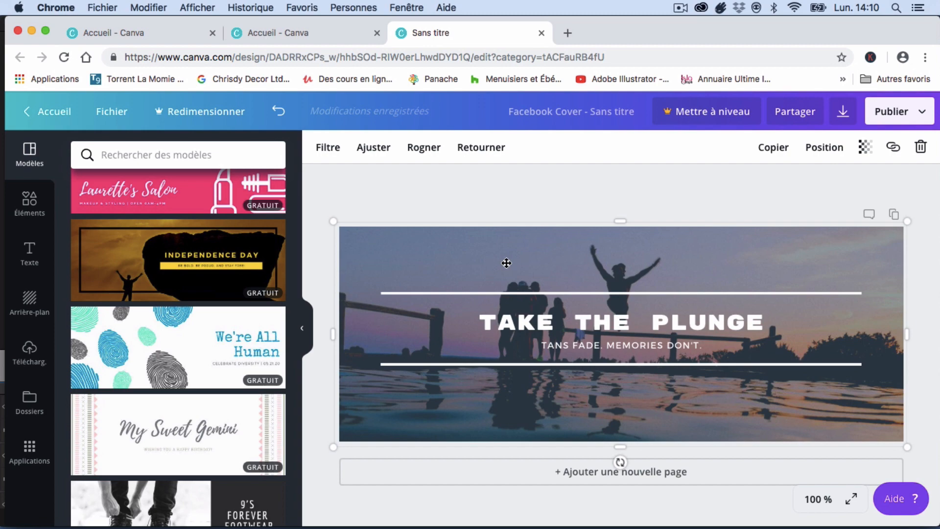
{"action": "left_click_drag", "start_coordinate": [506, 263], "coordinate": [601, 241]}
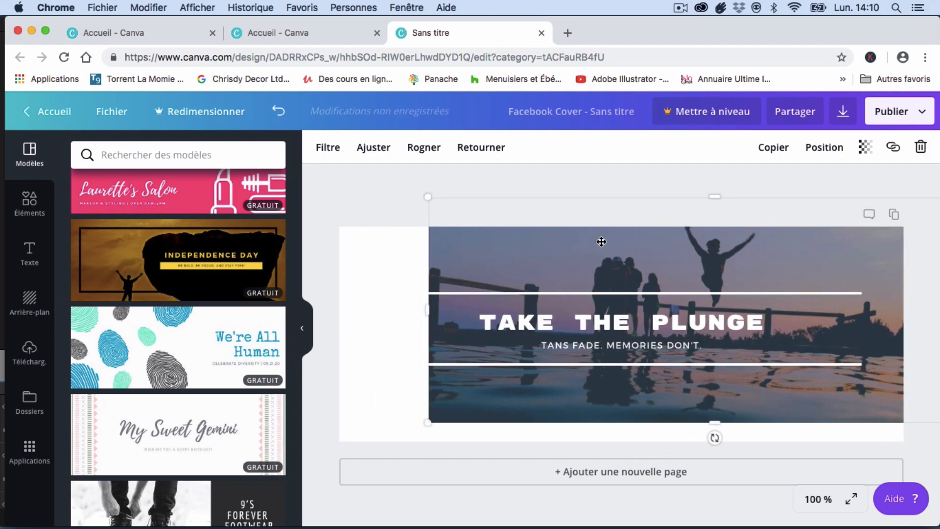
{"action": "key", "text": "super+z"}
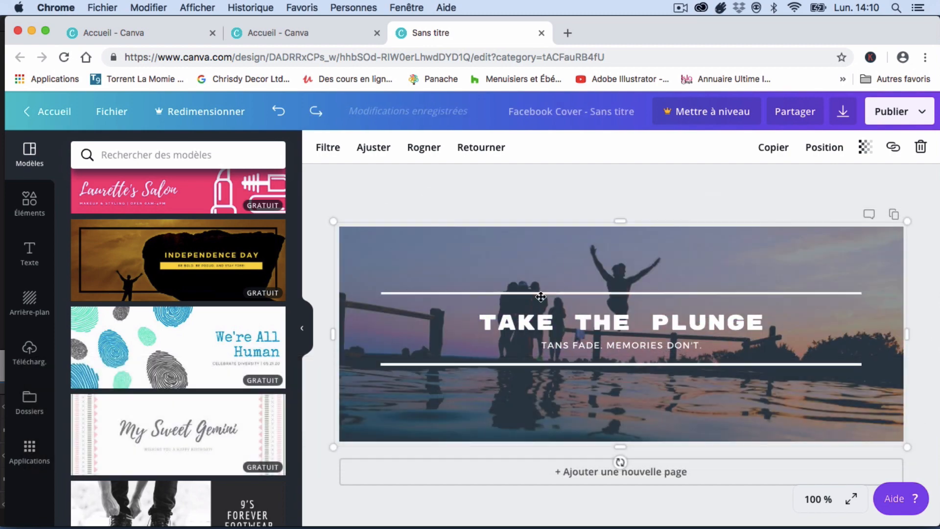
{"action": "left_click", "coordinate": [527, 322]}
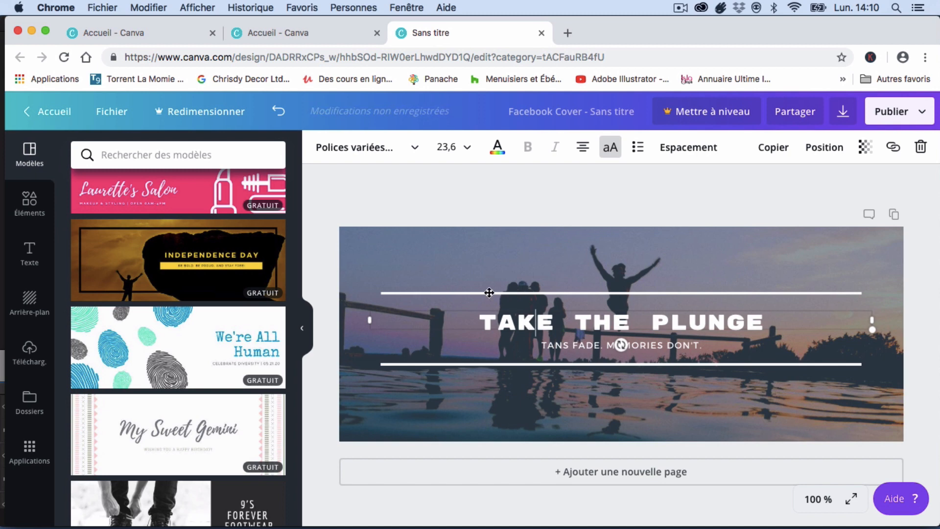
{"action": "left_click", "coordinate": [484, 257]}
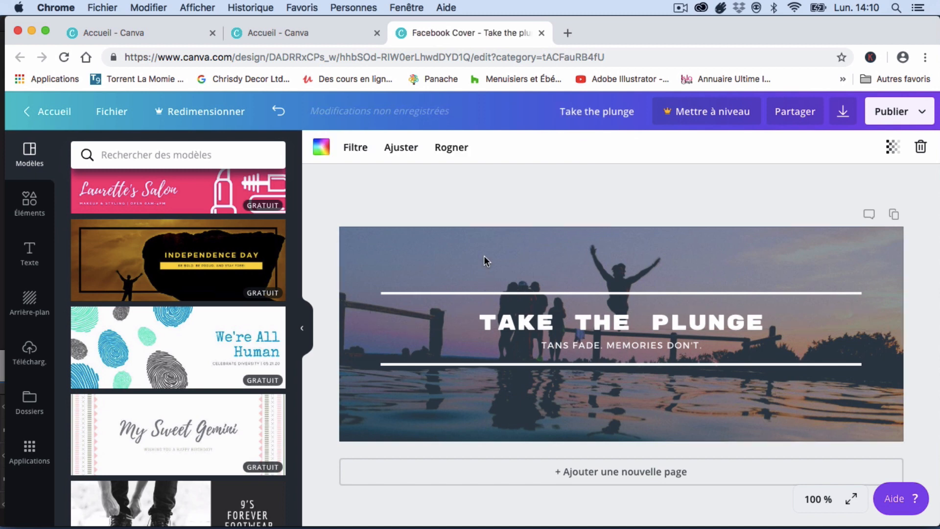
{"action": "double_click", "coordinate": [454, 242]}
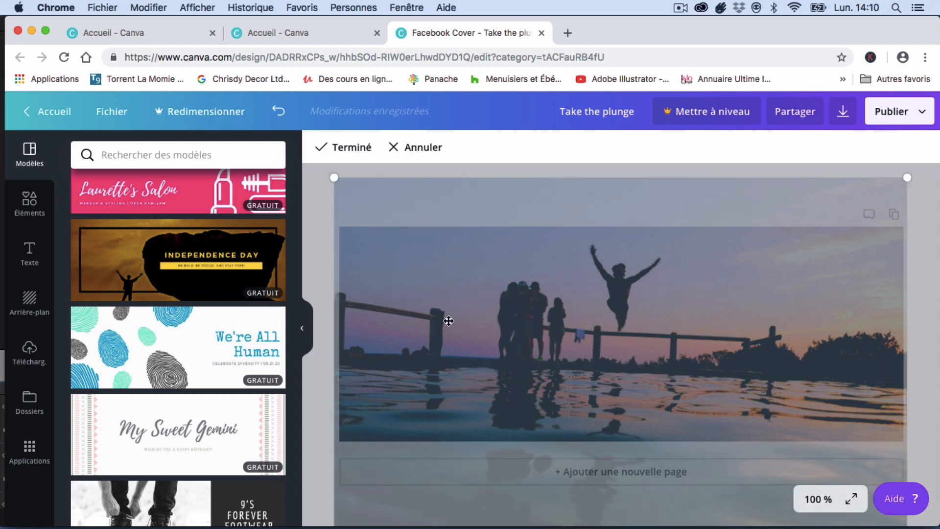
{"action": "left_click_drag", "start_coordinate": [445, 319], "coordinate": [445, 242]}
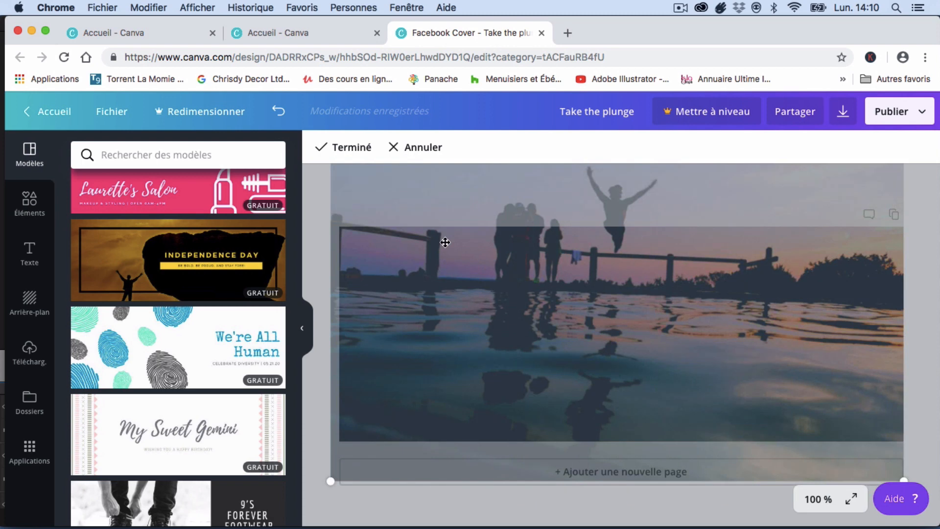
{"action": "key", "text": "super+z"}
{"action": "left_click", "coordinate": [394, 148]}
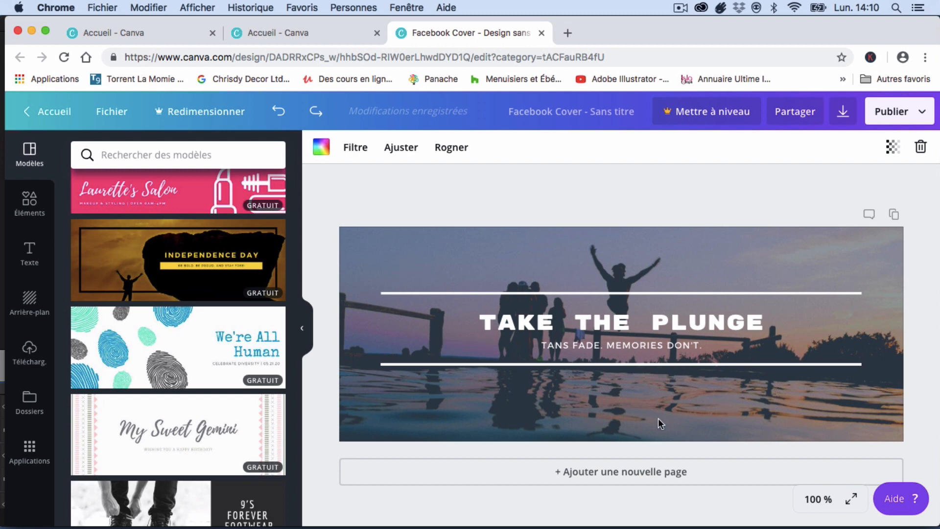
Reposition the background photo within its crop so the water and reflections fill the banner, and accept the crop
{"action": "double_click", "coordinate": [438, 246]}
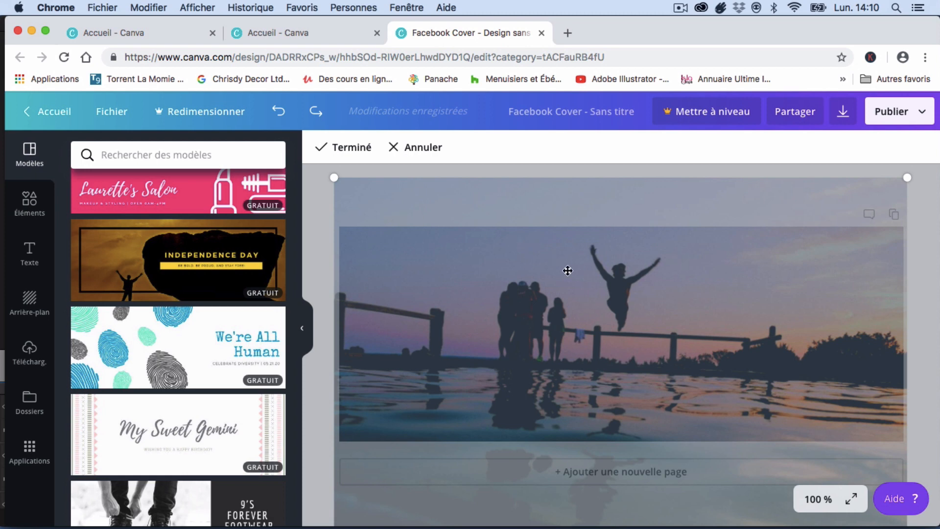
{"action": "scroll", "coordinate": [573, 277], "scroll_direction": "down", "scroll_amount": 2}
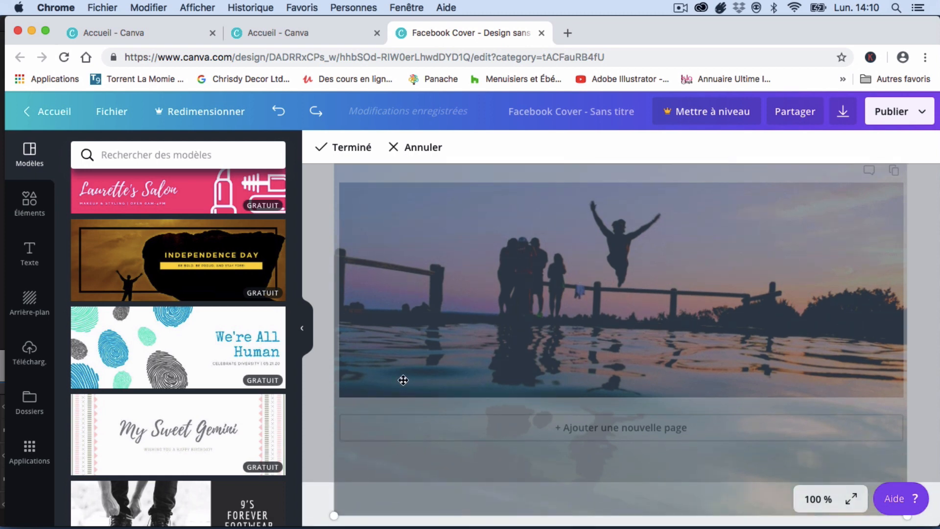
{"action": "left_click_drag", "start_coordinate": [403, 379], "coordinate": [400, 290]}
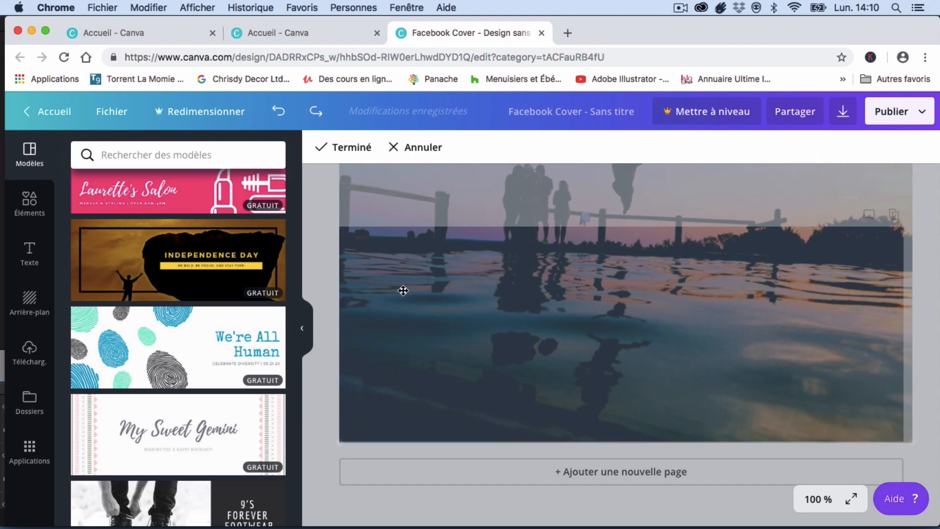
{"action": "left_click", "coordinate": [360, 156]}
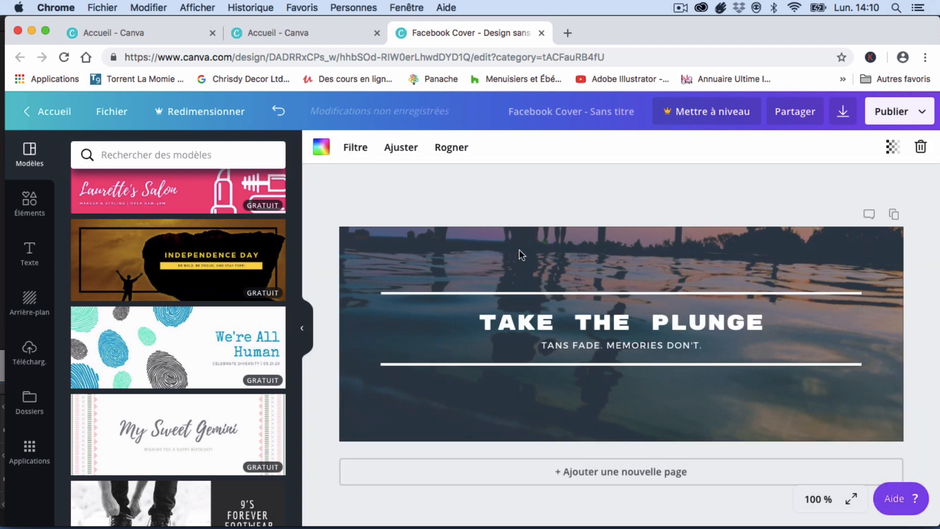
Reopen the background photo's crop, enlarge the photo slightly beyond the banner, and reposition it so its lower part fills the frame
{"action": "double_click", "coordinate": [352, 243]}
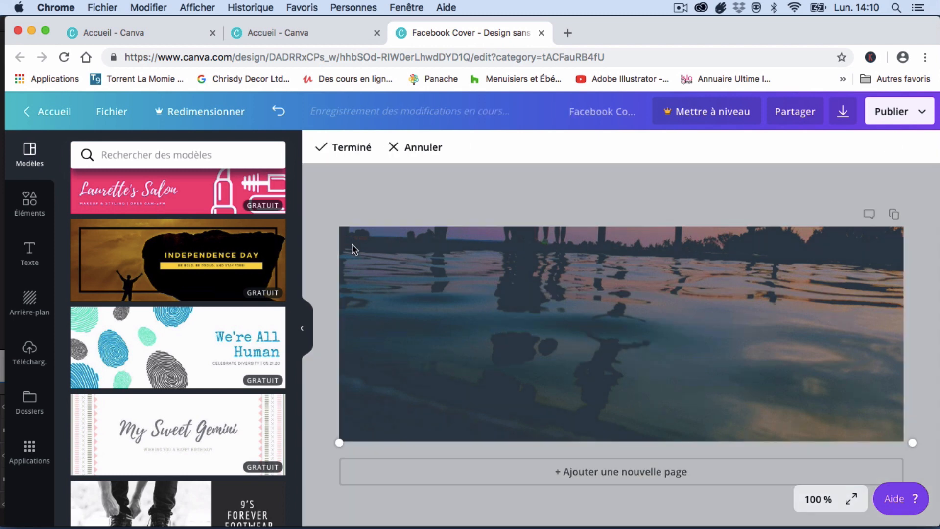
{"action": "left_click_drag", "start_coordinate": [352, 244], "coordinate": [349, 381]}
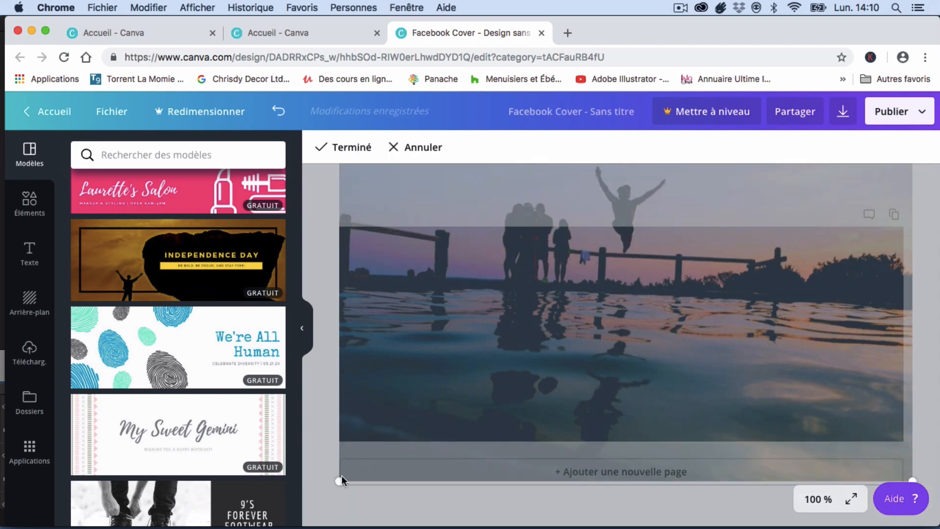
{"action": "left_click_drag", "start_coordinate": [341, 483], "coordinate": [310, 505]}
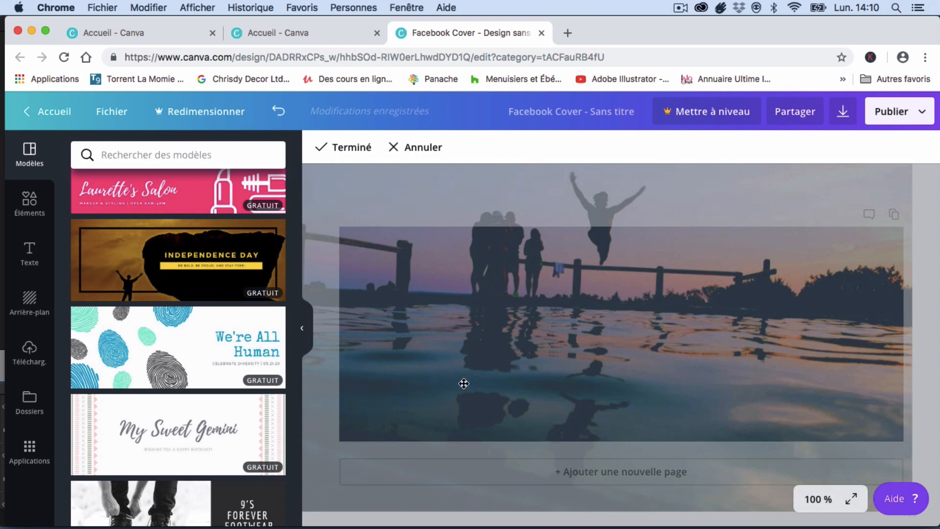
{"action": "left_click_drag", "start_coordinate": [476, 352], "coordinate": [537, 417]}
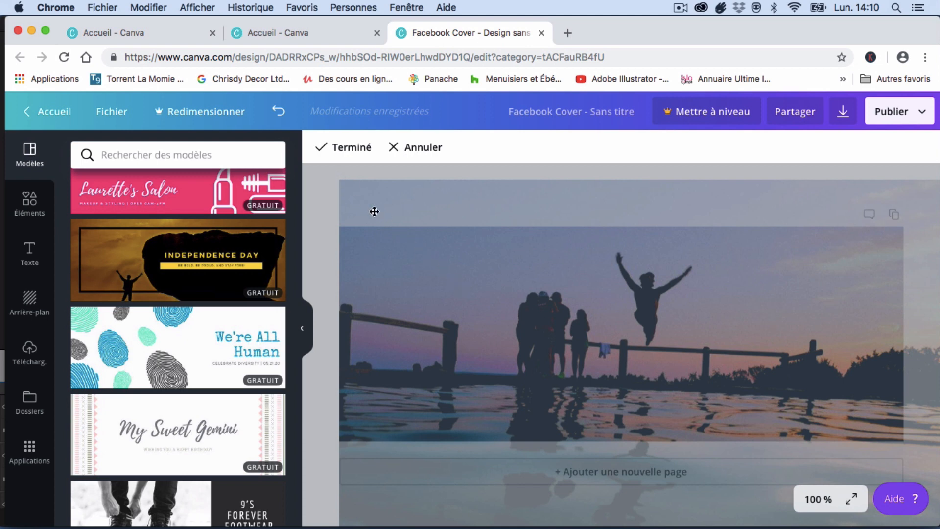
{"action": "scroll", "coordinate": [394, 292], "scroll_direction": "down", "scroll_amount": 3}
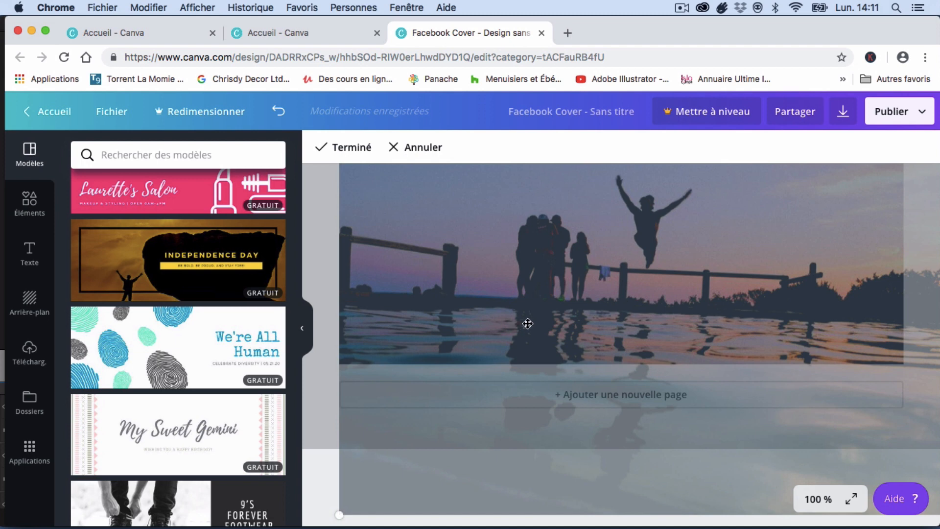
{"action": "left_click_drag", "start_coordinate": [528, 324], "coordinate": [466, 263]}
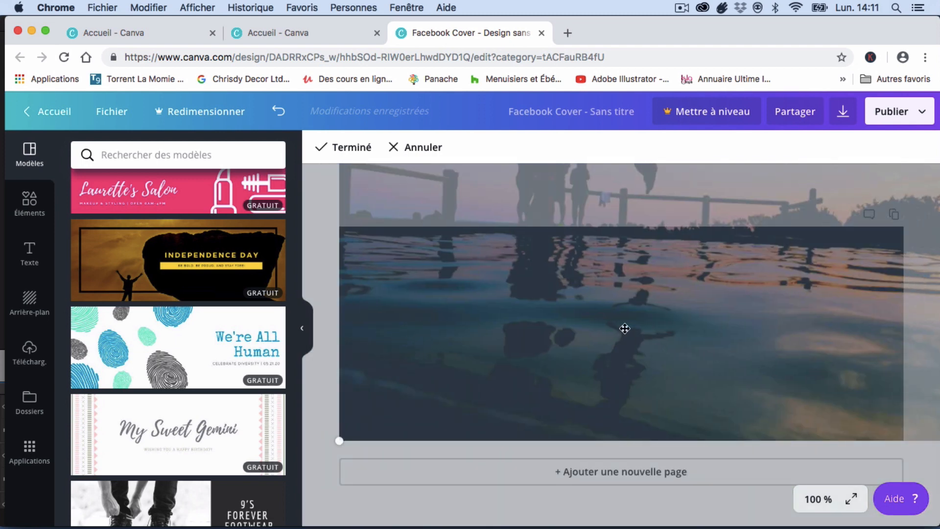
Shrink the cropped photo back to the banner's width with its lower edge aligned to the page, accept the crop, and leave the zoom at 75 %
{"action": "left_click", "coordinate": [810, 498]}
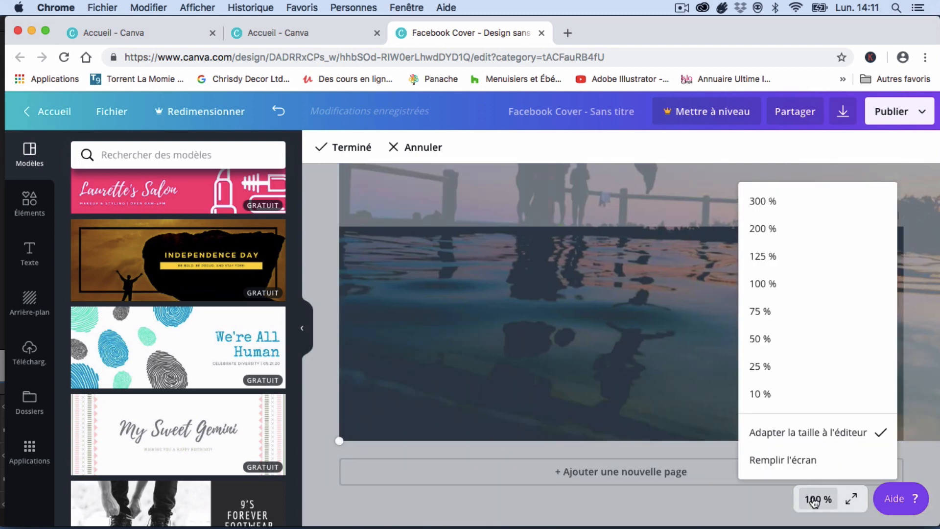
{"action": "left_click", "coordinate": [787, 339]}
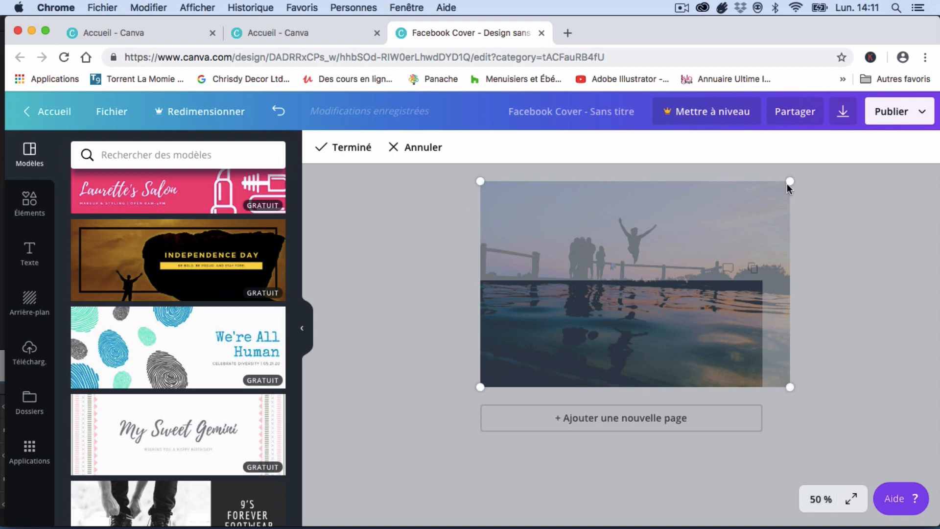
{"action": "left_click_drag", "start_coordinate": [789, 182], "coordinate": [722, 248]}
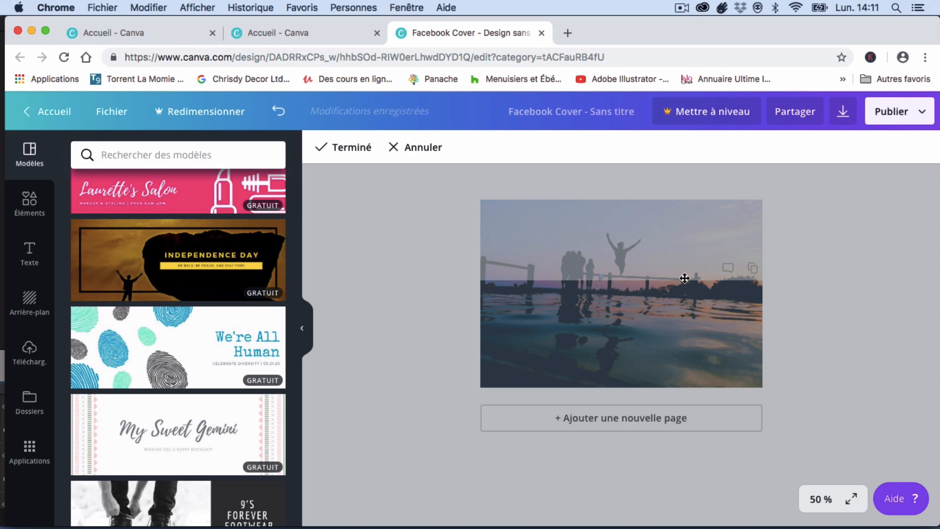
{"action": "mouse_move", "coordinate": [763, 197]}
{"action": "left_mouse_down"}
{"action": "mouse_move", "coordinate": [769, 189]}
{"action": "mouse_move", "coordinate": [761, 198]}
{"action": "left_mouse_up"}
{"action": "left_click_drag", "start_coordinate": [662, 271], "coordinate": [506, 369]}
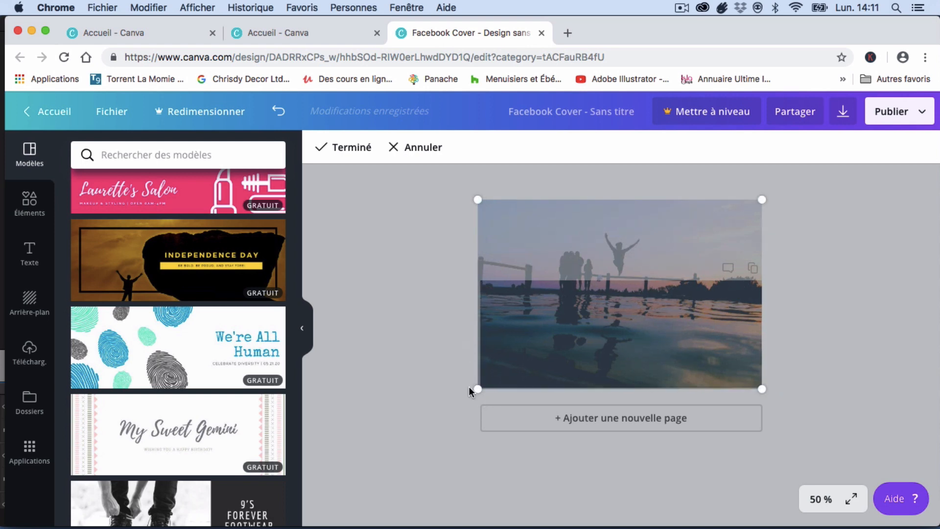
{"action": "left_click_drag", "start_coordinate": [476, 390], "coordinate": [529, 352]}
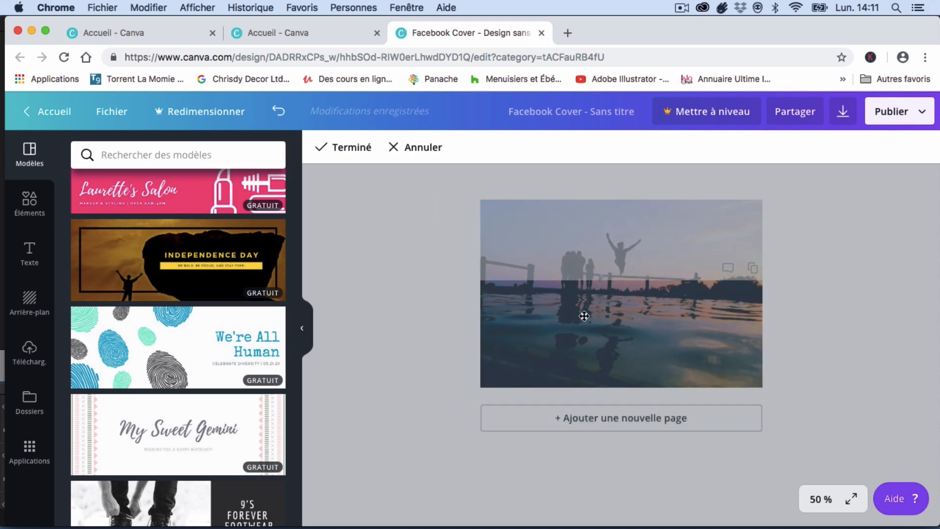
{"action": "left_click", "coordinate": [817, 499]}
{"action": "left_click", "coordinate": [803, 322]}
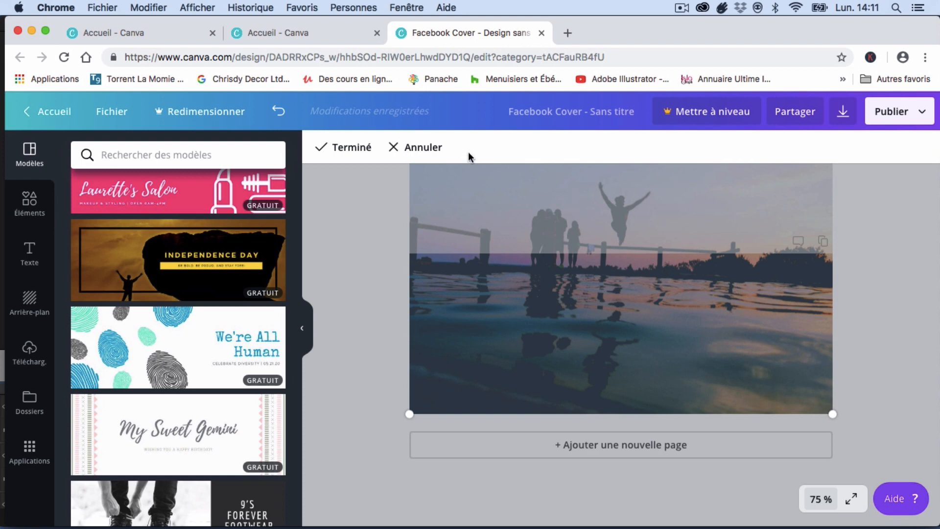
{"action": "left_click", "coordinate": [376, 149]}
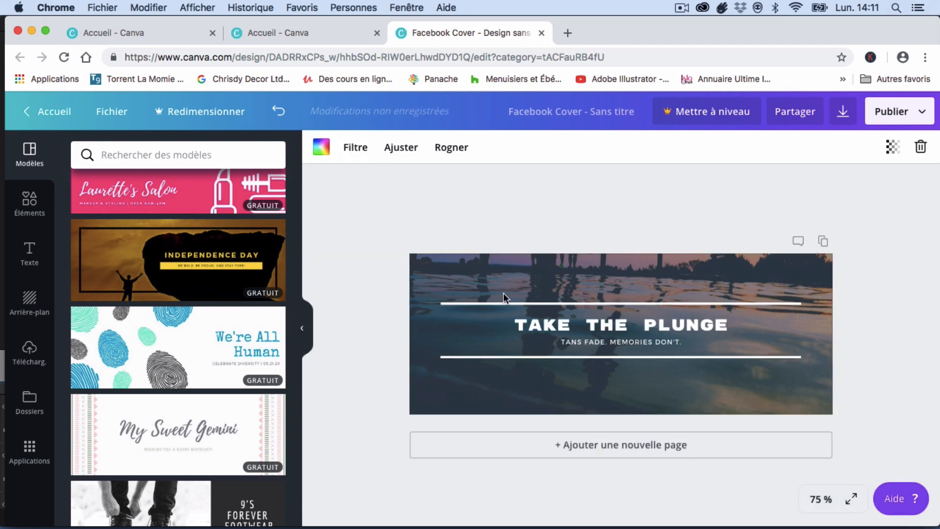
Adjust the background photo to brightness -52, contrast -43, saturation 72 and hue -85
{"action": "left_click", "coordinate": [395, 151]}
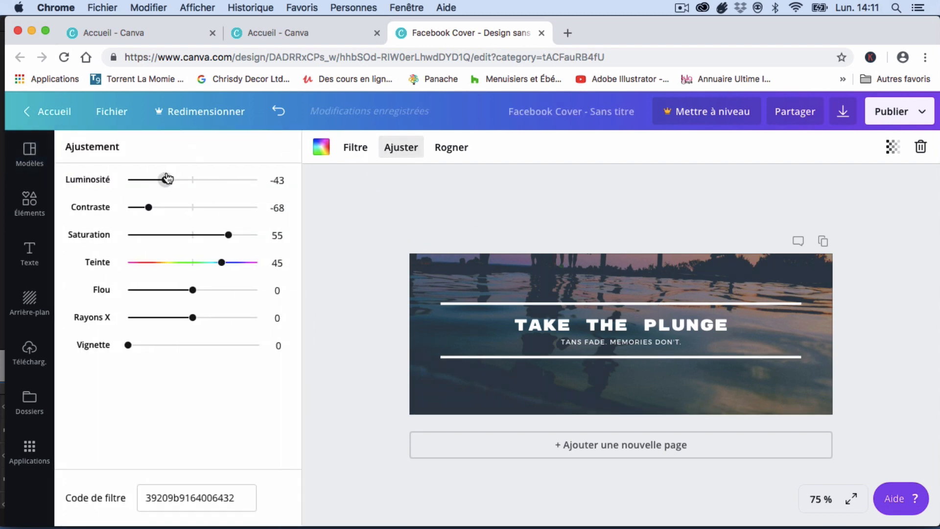
{"action": "left_click_drag", "start_coordinate": [166, 178], "coordinate": [165, 209]}
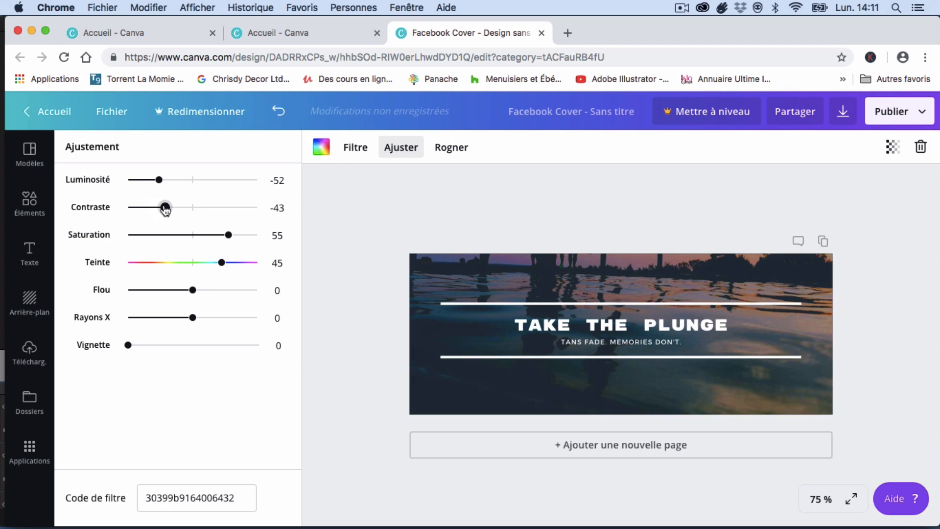
{"action": "left_click_drag", "start_coordinate": [226, 235], "coordinate": [137, 253]}
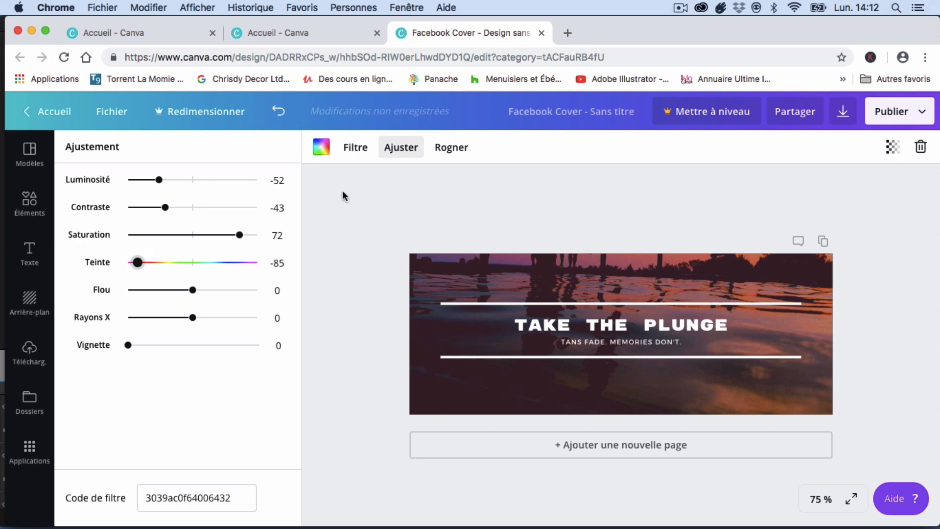
Try the Greyscale and Peony filters on the background photo, and apply the Dare filter
{"action": "left_click", "coordinate": [362, 151]}
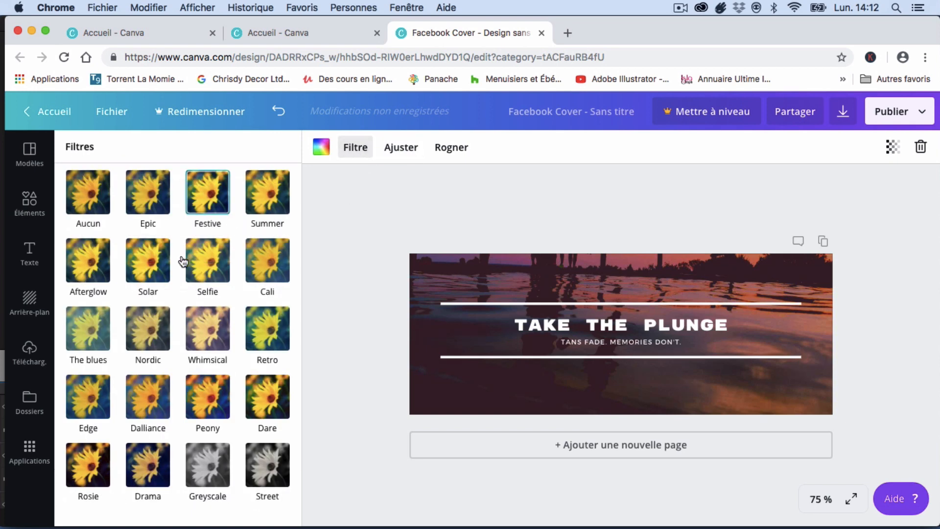
{"action": "left_click", "coordinate": [208, 464]}
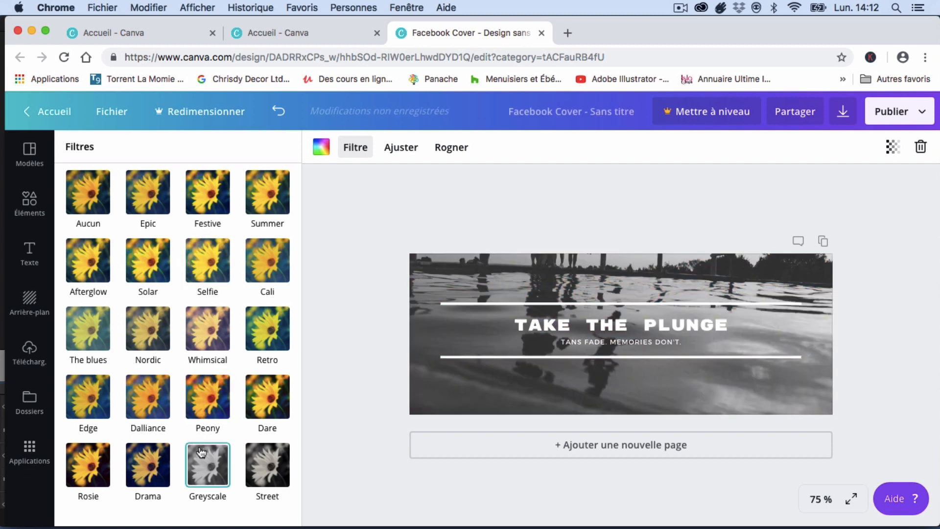
{"action": "left_click", "coordinate": [212, 421]}
{"action": "left_click", "coordinate": [268, 401]}
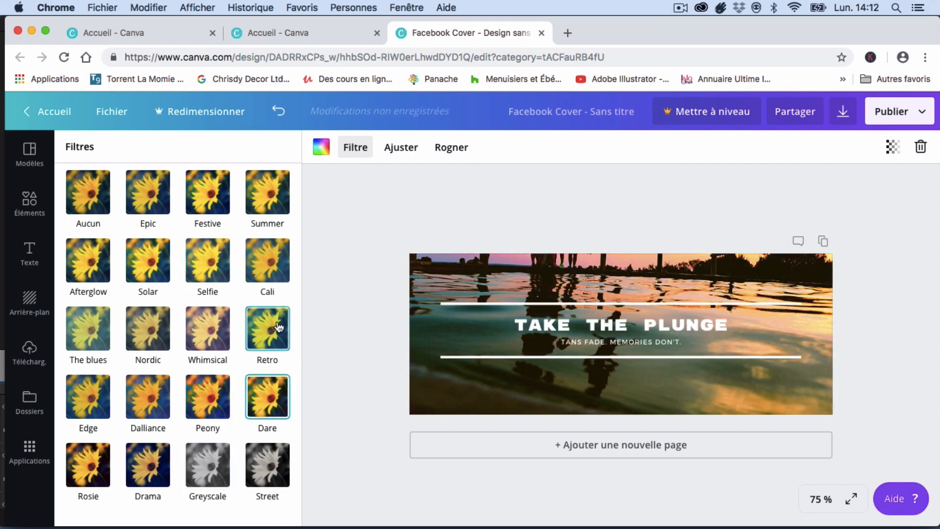
Apply the Retro filter to the background photo and display its adjustment settings
{"action": "left_click", "coordinate": [279, 324]}
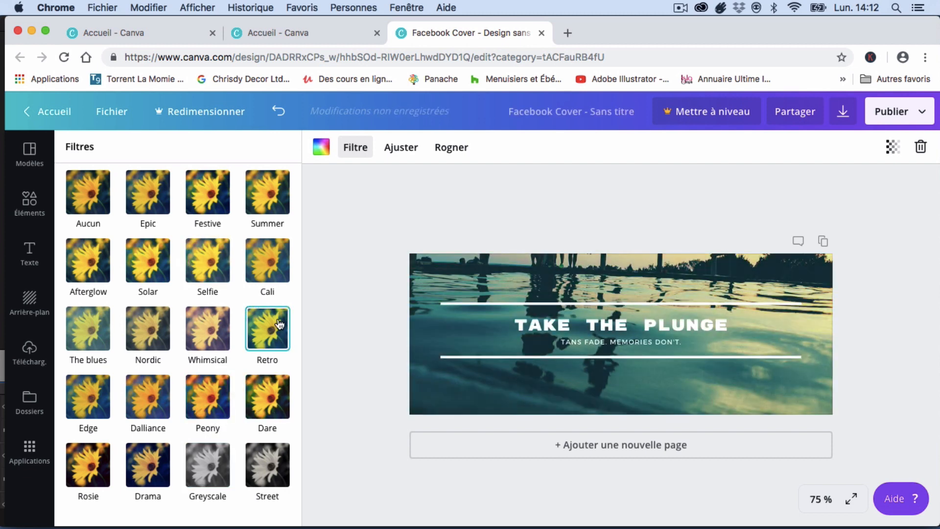
{"action": "left_click", "coordinate": [399, 147]}
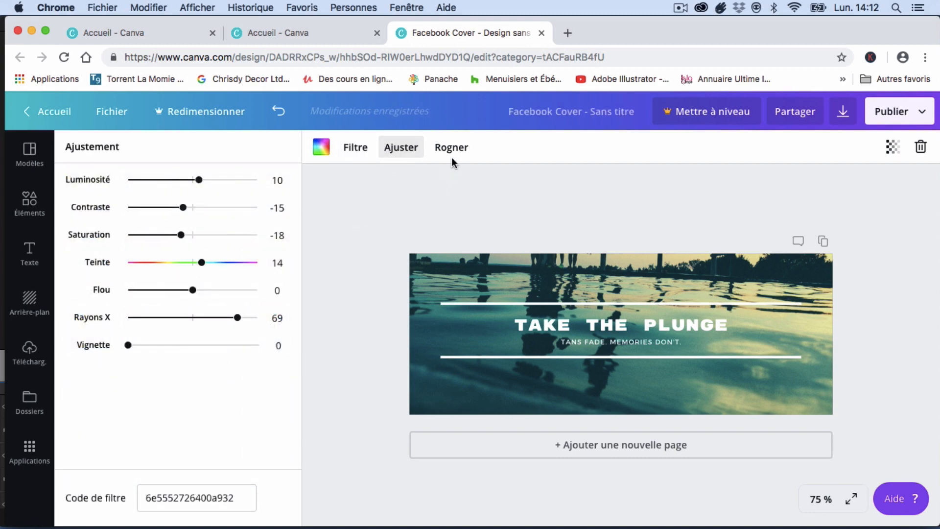
Inspect the background photo's crop twice, accepting the existing framing each time
{"action": "left_click", "coordinate": [451, 148]}
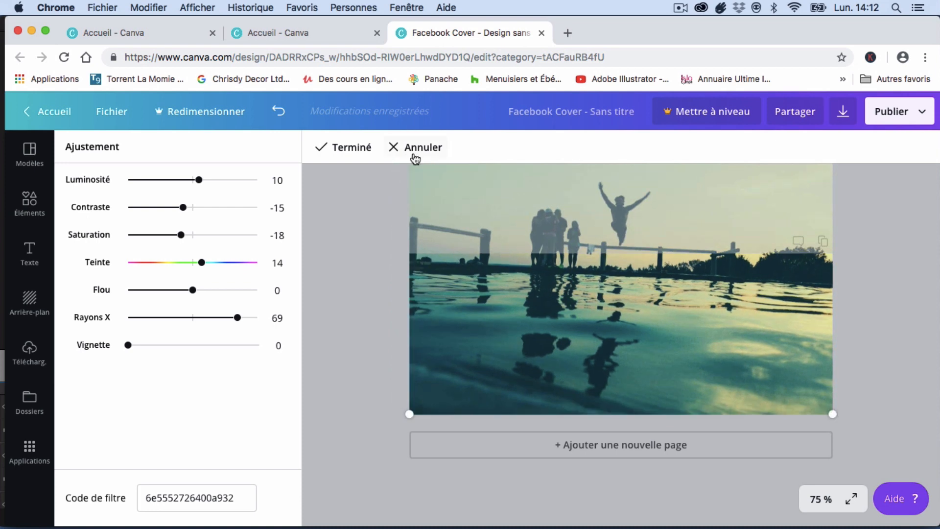
{"action": "left_click", "coordinate": [372, 150]}
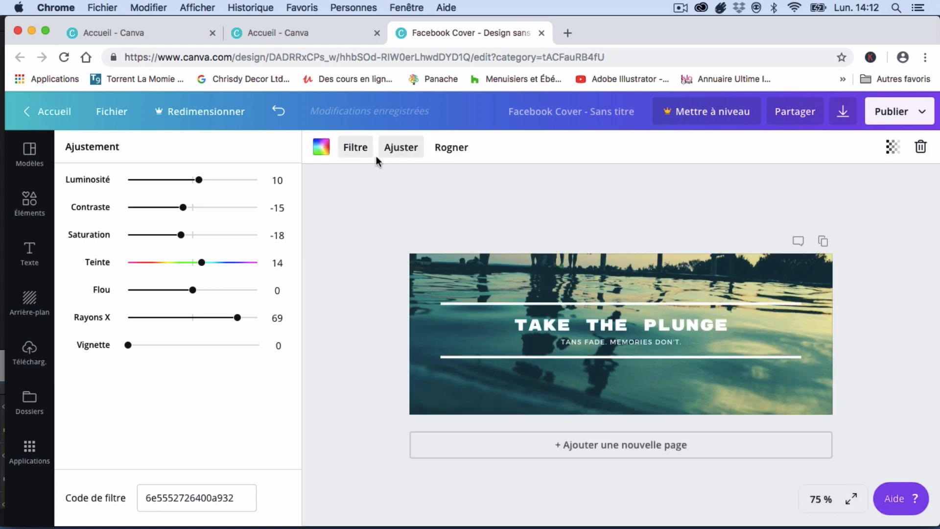
{"action": "double_click", "coordinate": [448, 268]}
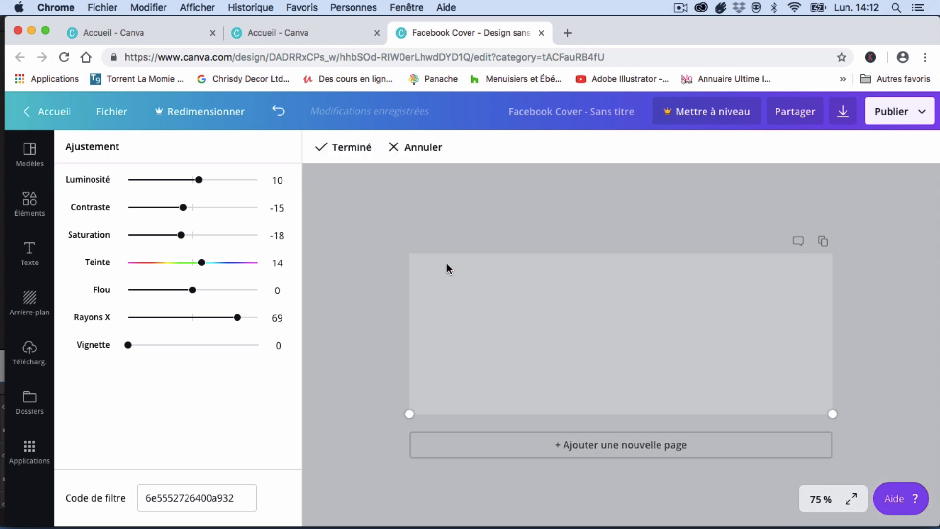
{"action": "left_click", "coordinate": [356, 150]}
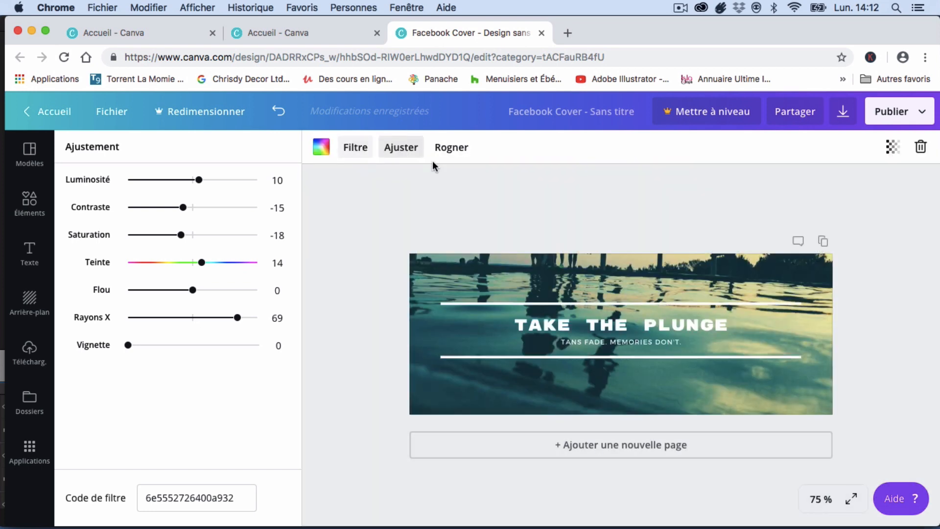